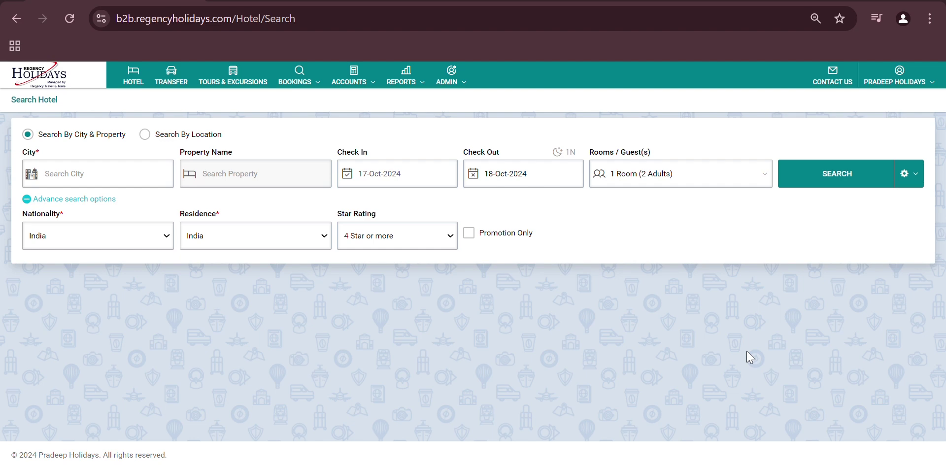
Set the hotel search city to Doha, Qatar.
click(111, 166)
text(doha)
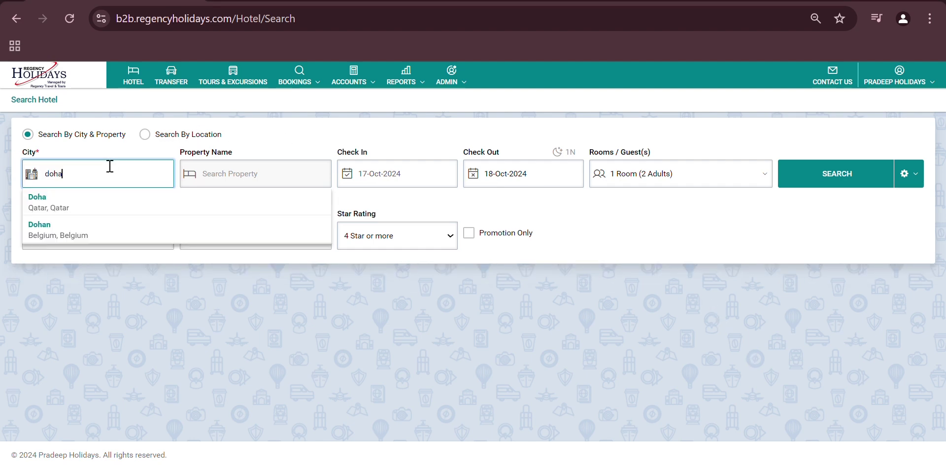
click(67, 206)
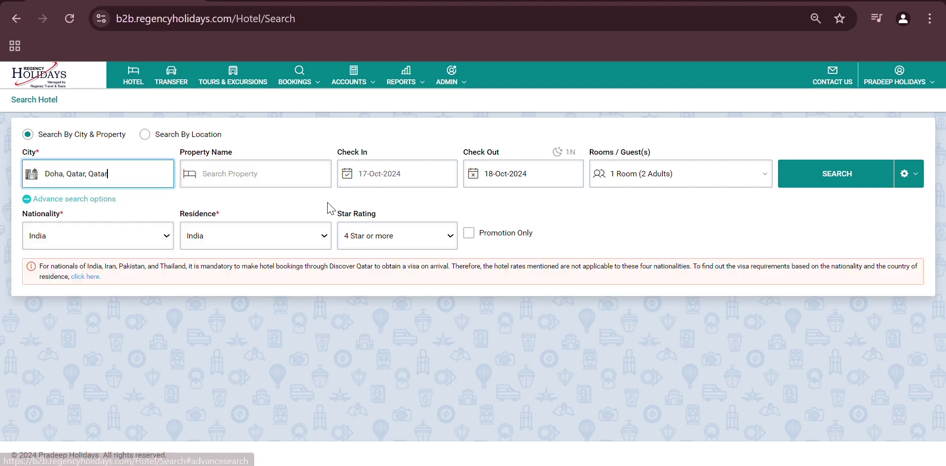
Set the stay to check in on 20-Nov-2024 and check out on 25-Nov-2024.
click(386, 177)
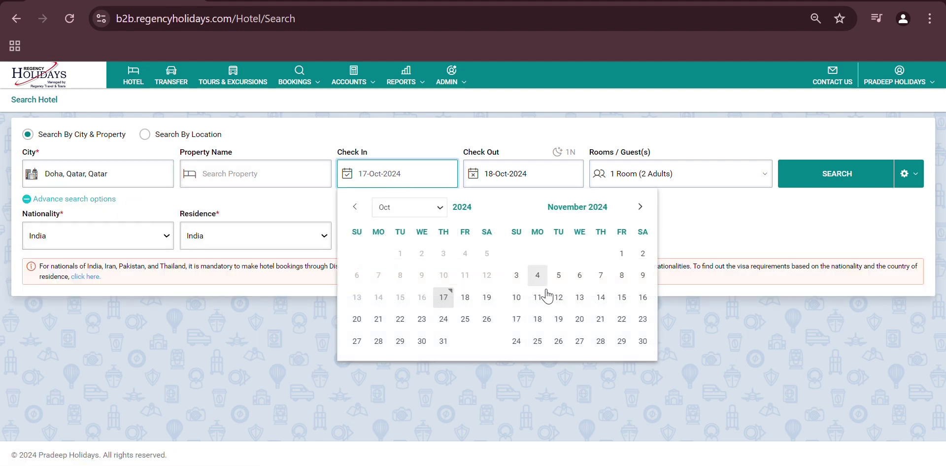
click(574, 319)
click(538, 174)
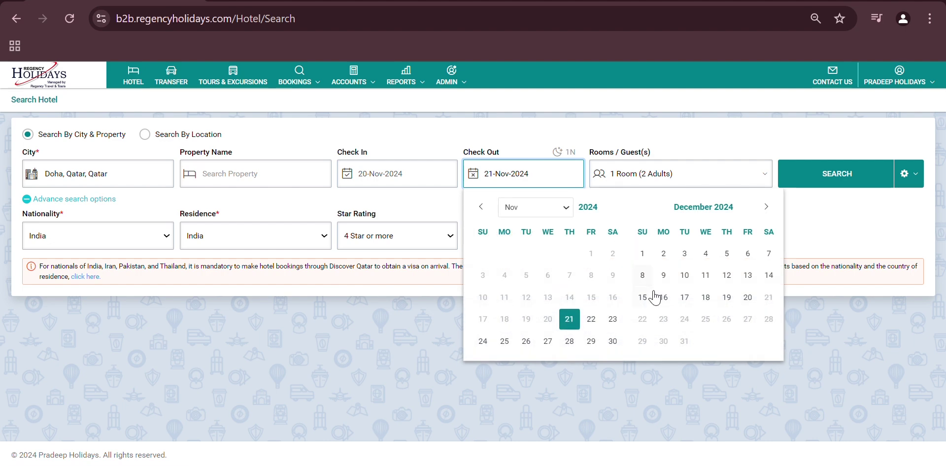
click(505, 341)
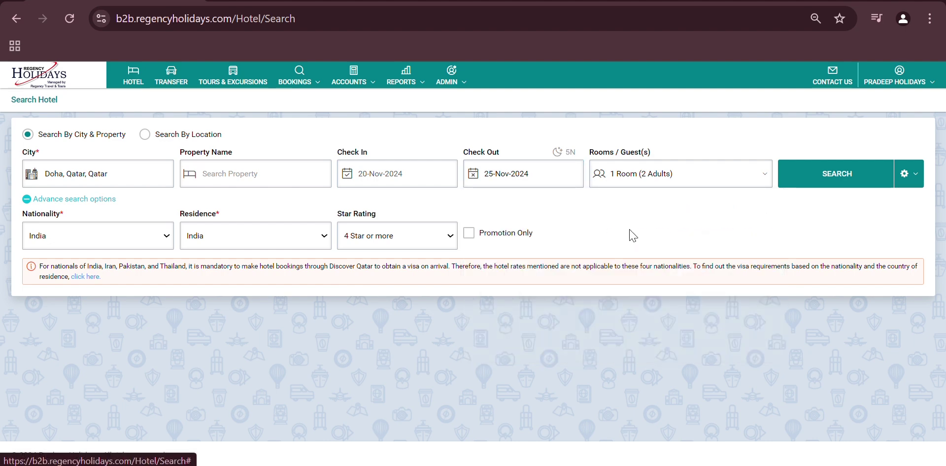
Set the occupancy to 1 room with 2 adults and run the hotel search.
click(693, 179)
click(752, 206)
click(668, 229)
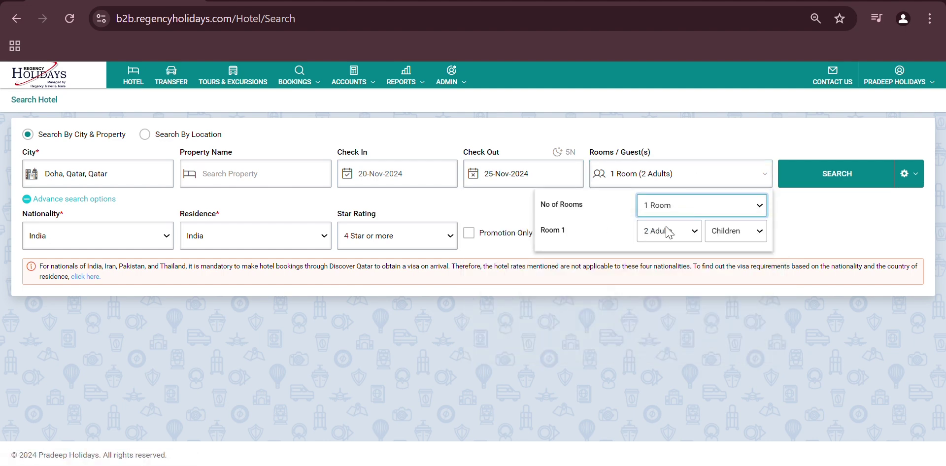
click(668, 231)
click(670, 270)
click(797, 247)
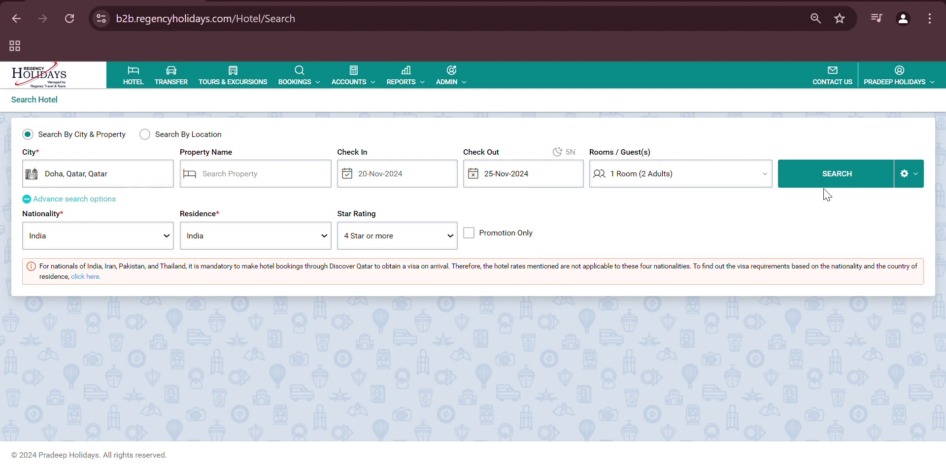
click(871, 185)
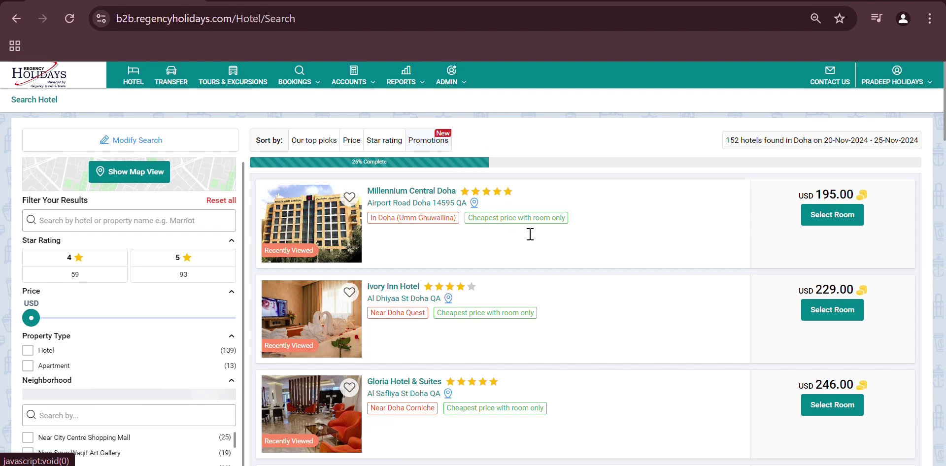
Choose Radisson Blu Hotel, Doha from the search results and accept proceeding with it.
scroll(630, 263, down, 1)
scroll(630, 268, down, 5)
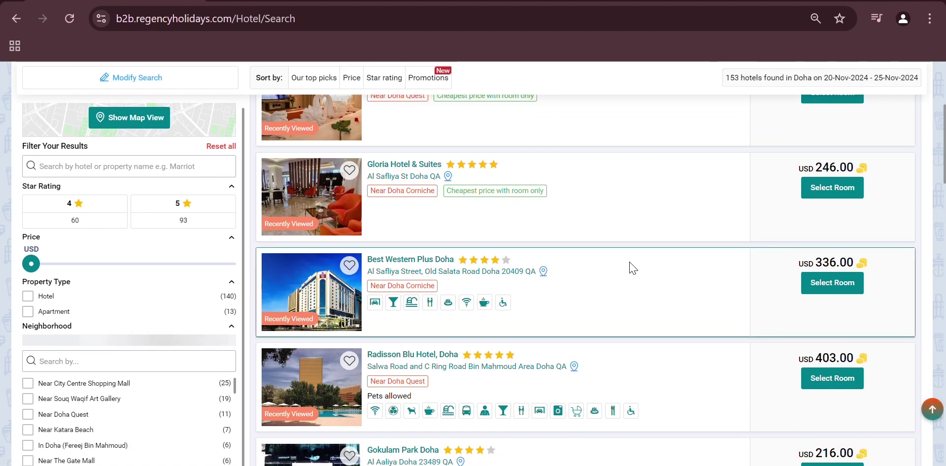
scroll(630, 268, down, 2)
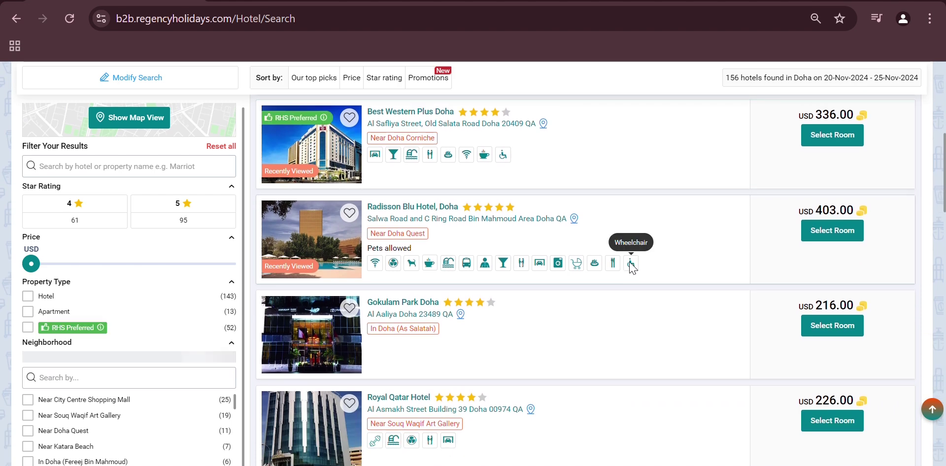
click(424, 208)
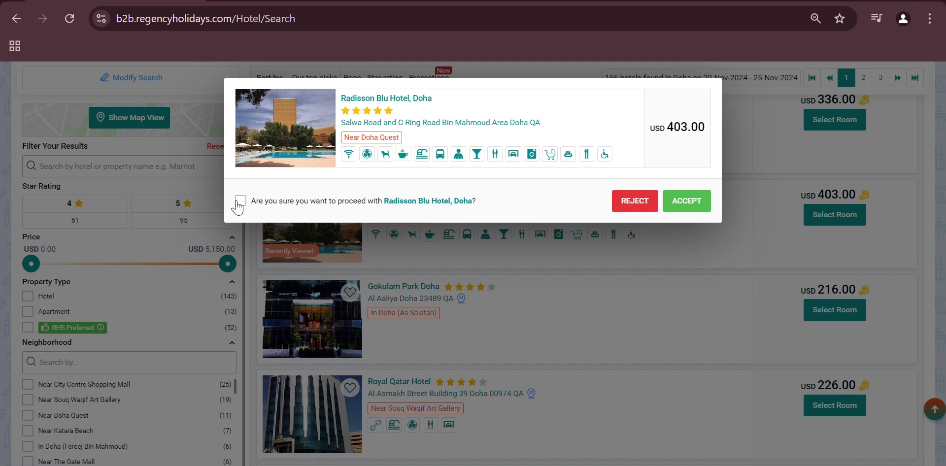
click(673, 202)
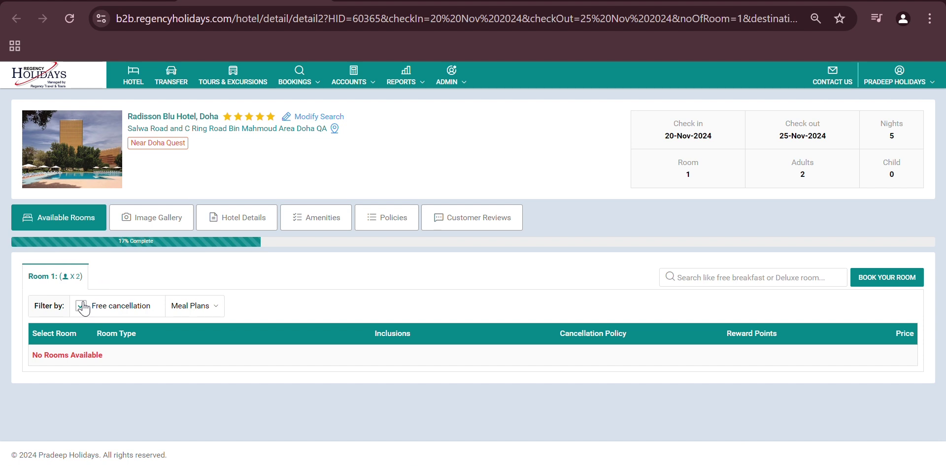
Try to filter the available rooms by free cancellation and the Breakfast meal plan.
click(81, 306)
click(82, 306)
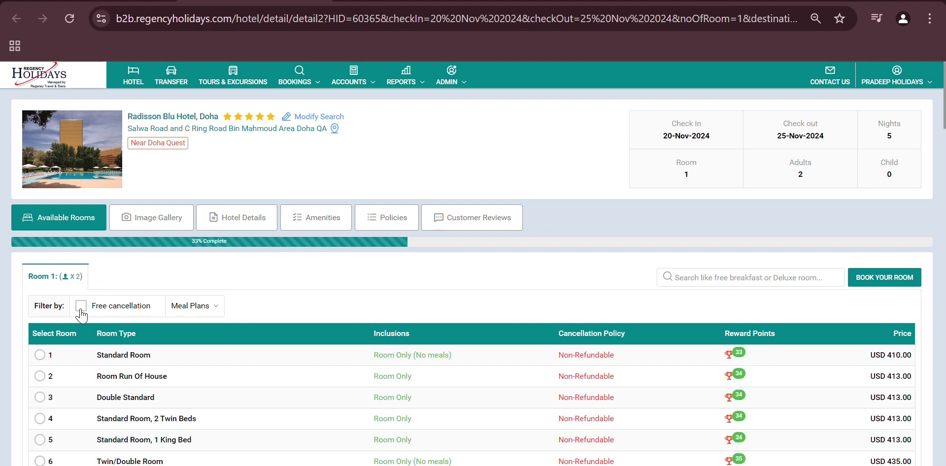
click(200, 306)
click(182, 331)
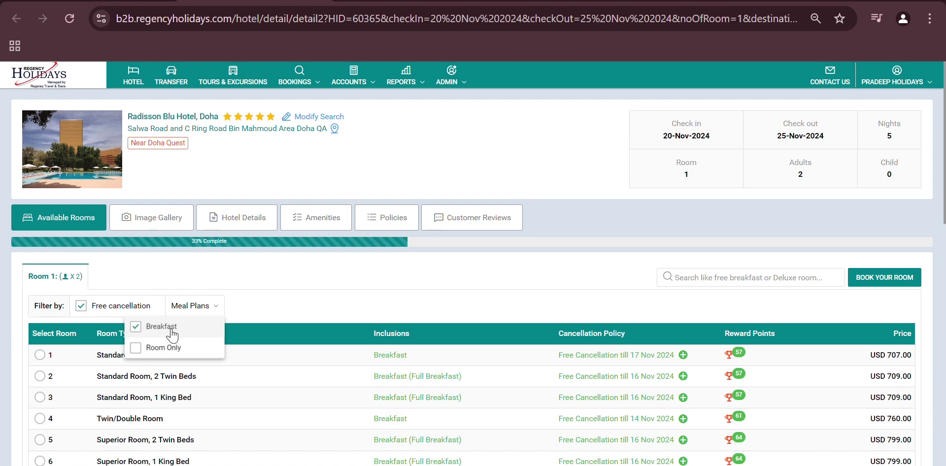
scroll(629, 248, down, 2)
scroll(591, 241, down, 3)
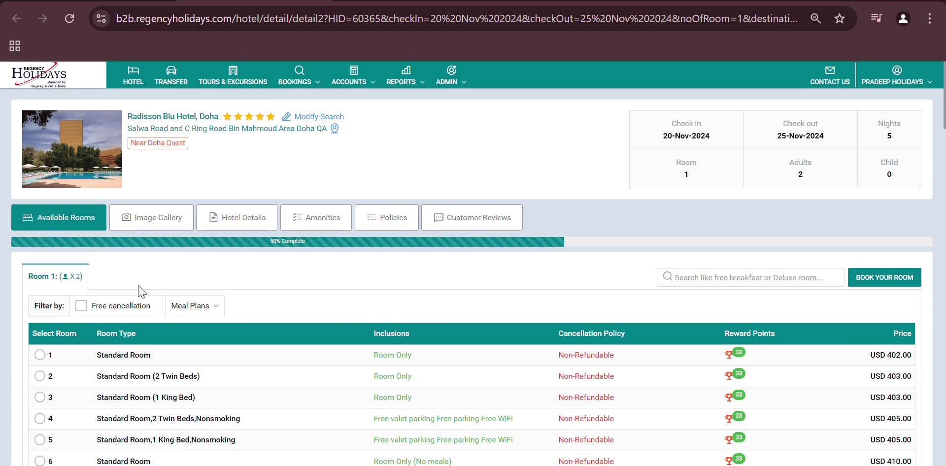
Limit the room list to free cancellation, applying the Breakfast meal plan filter to browse its rates and clearing it again.
click(82, 306)
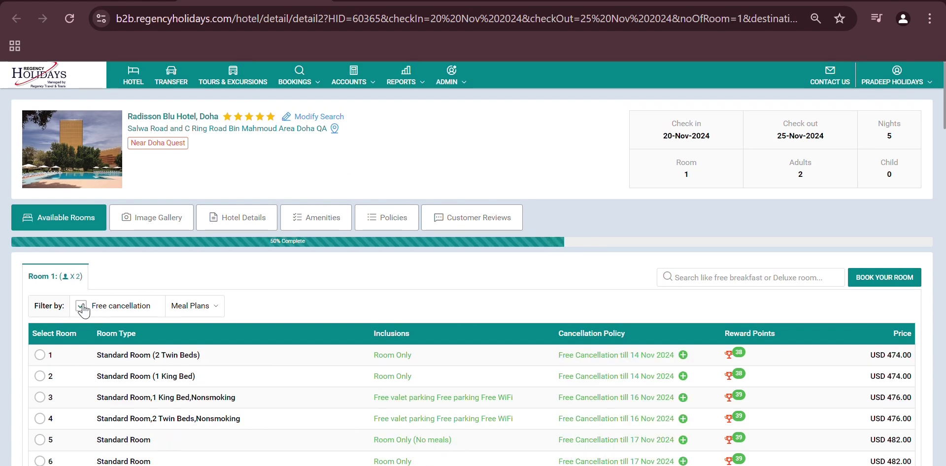
click(191, 306)
click(134, 327)
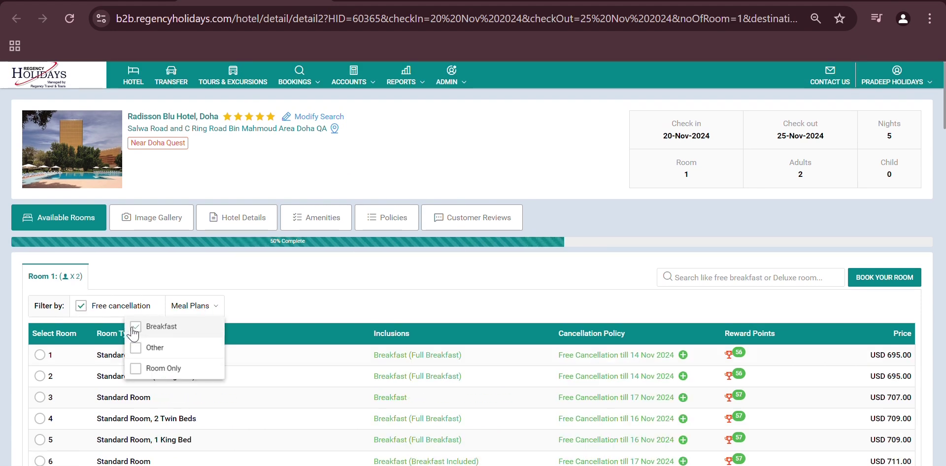
scroll(363, 288, down, 1)
scroll(363, 288, down, 2)
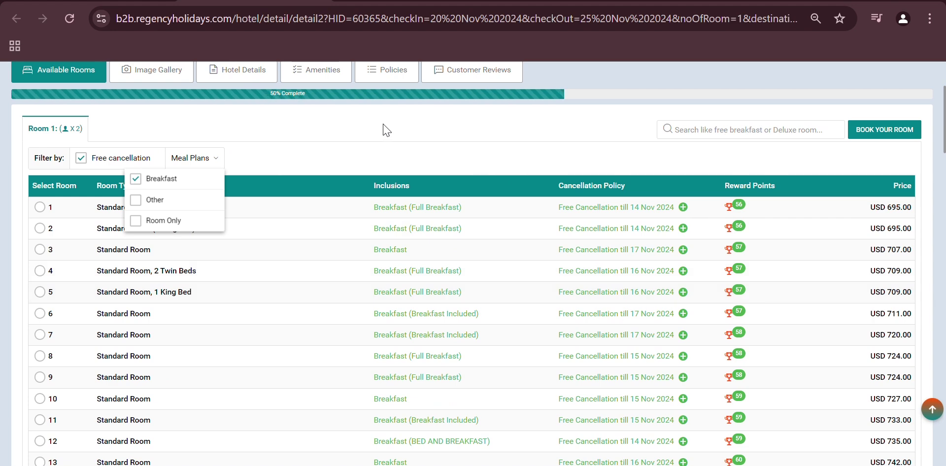
click(135, 163)
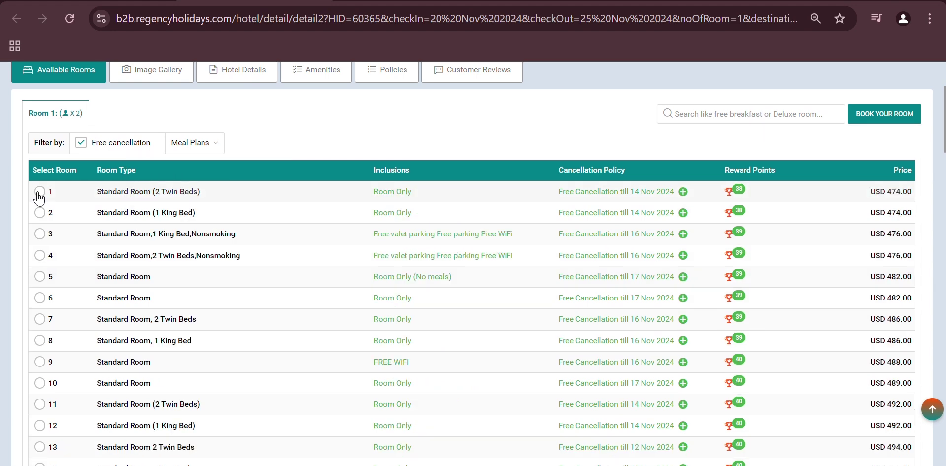
Book the free-cancellation, room-only Standard Room (2 Twin Beds) at USD 474.00 and accept its terms and new cancellation policy.
click(39, 192)
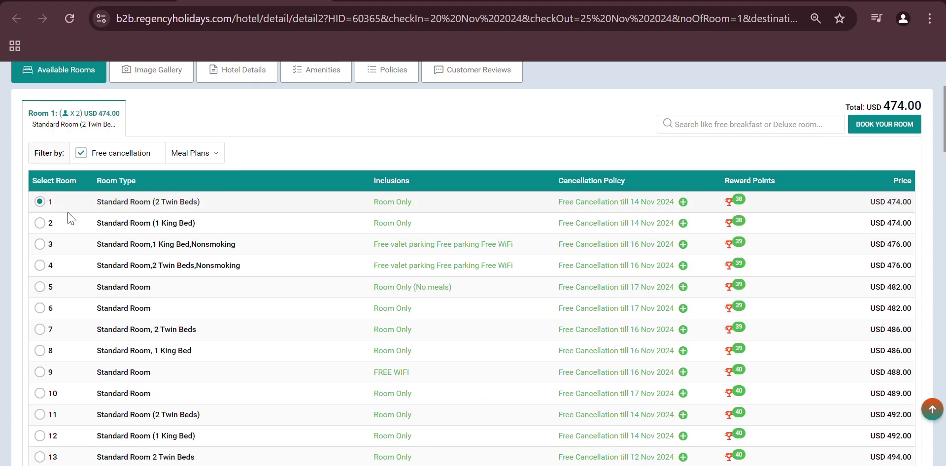
click(875, 129)
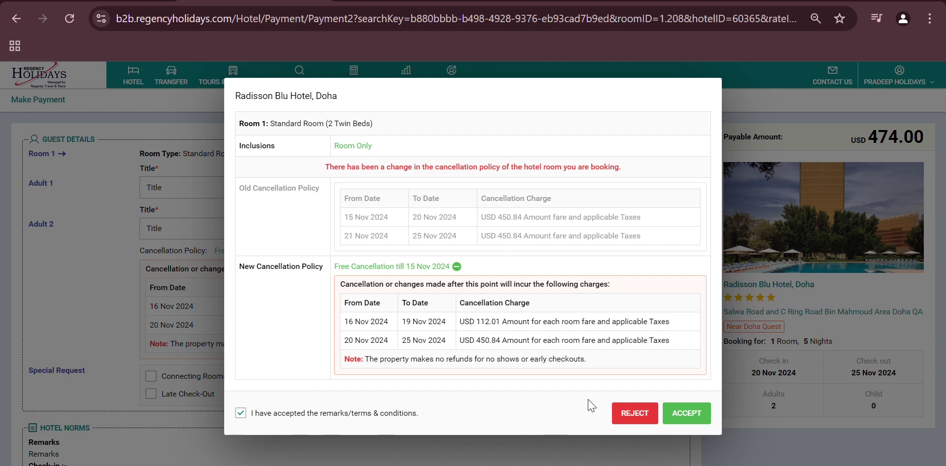
click(693, 416)
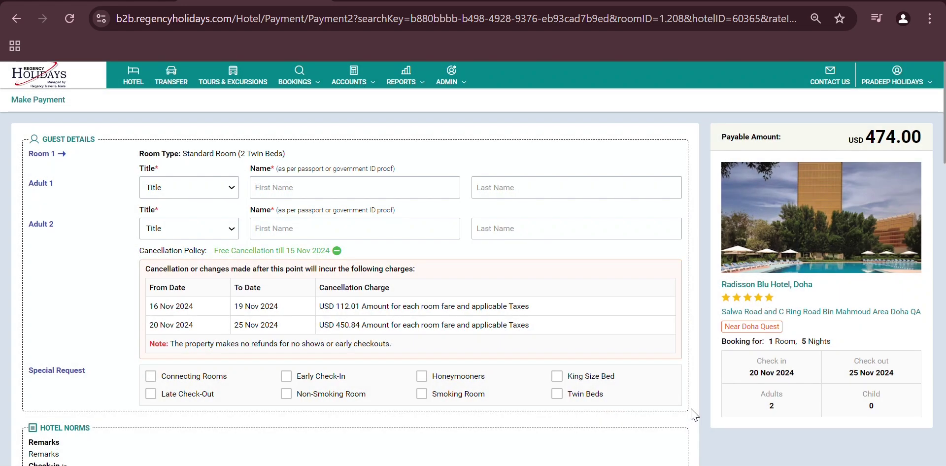
Fill in Adult 1's guest details with the title MR and the guest's first and last name.
scroll(649, 294, down, 2)
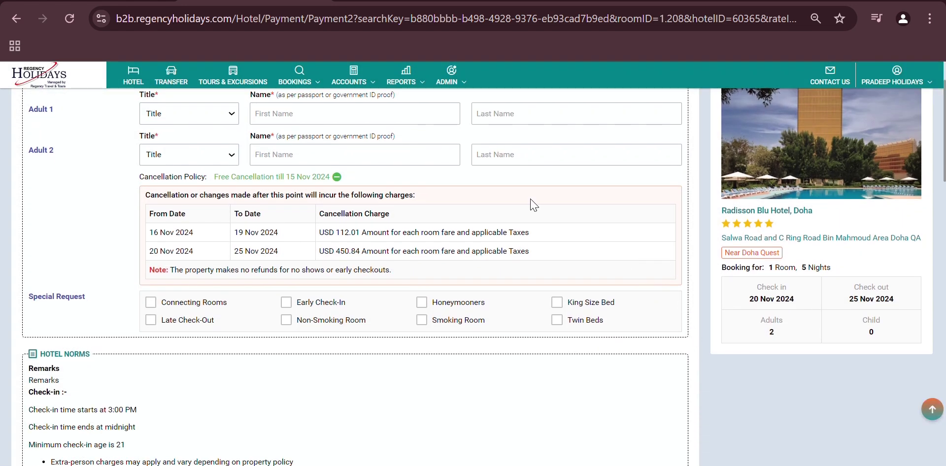
click(230, 115)
click(217, 152)
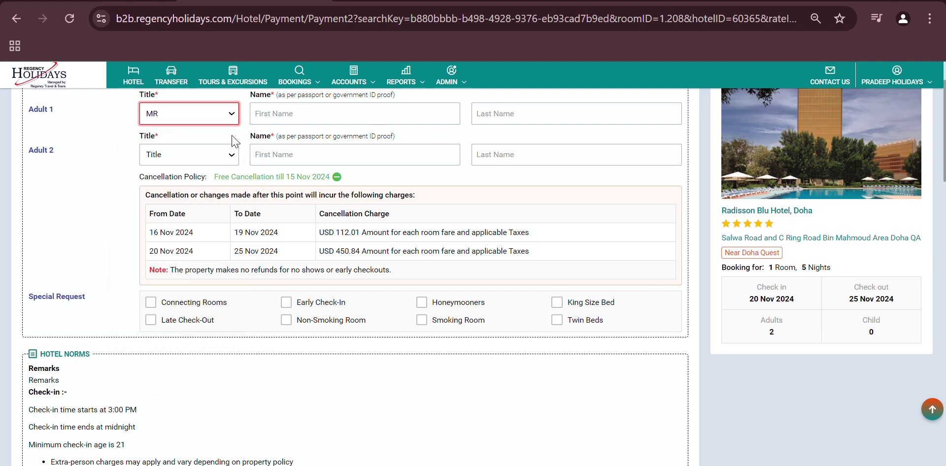
click(274, 108)
text(Test)
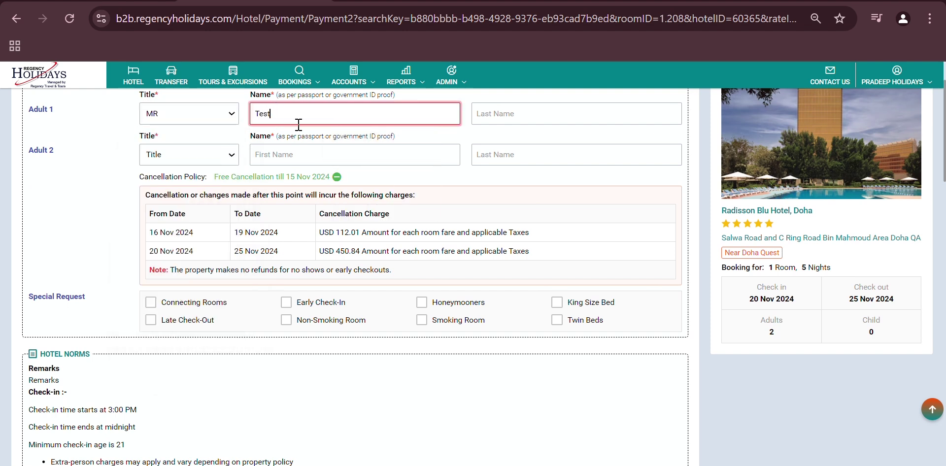
click(543, 112)
click(566, 147)
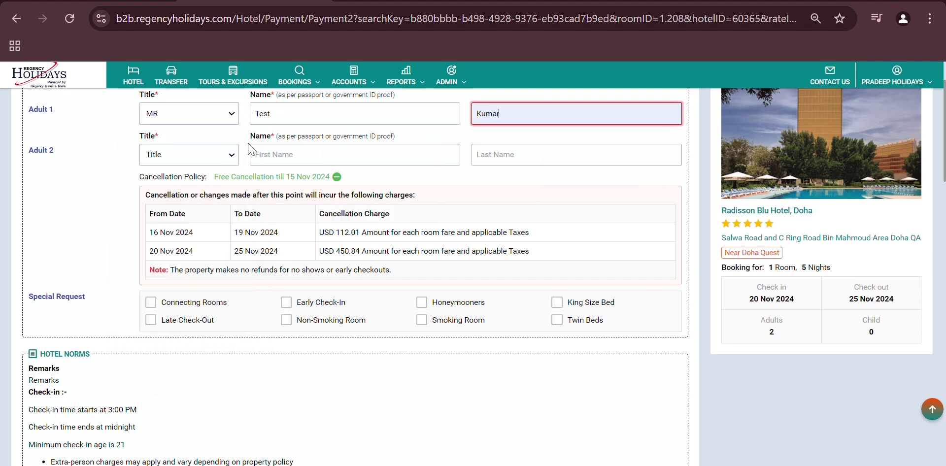
Fill in Adult 2's guest details with the title MRS and the guest's first and last name.
click(220, 155)
click(208, 193)
click(278, 154)
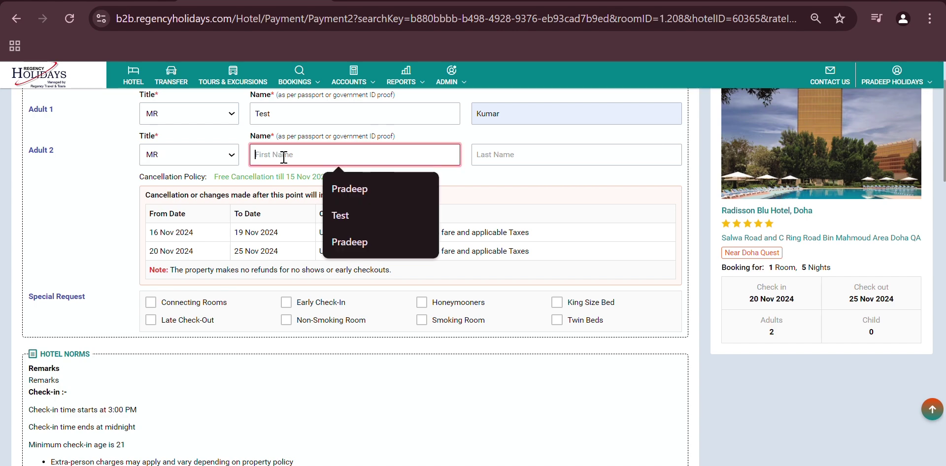
click(347, 223)
click(509, 150)
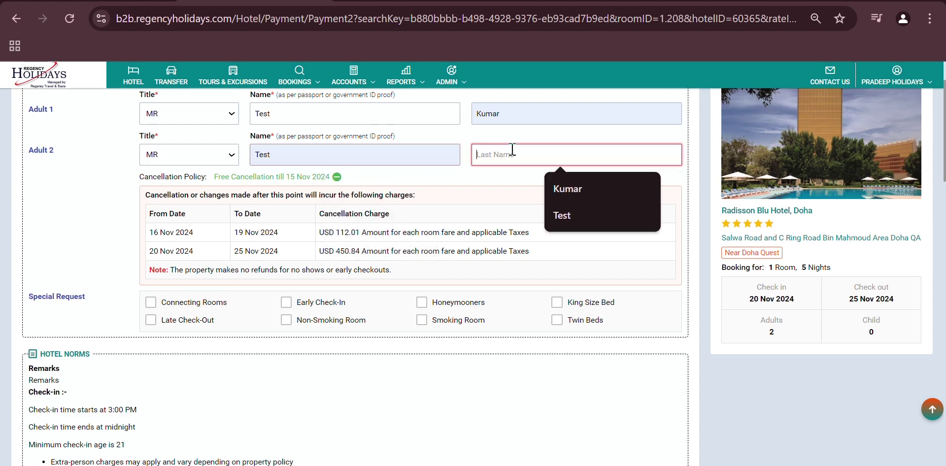
click(553, 187)
click(214, 158)
click(188, 204)
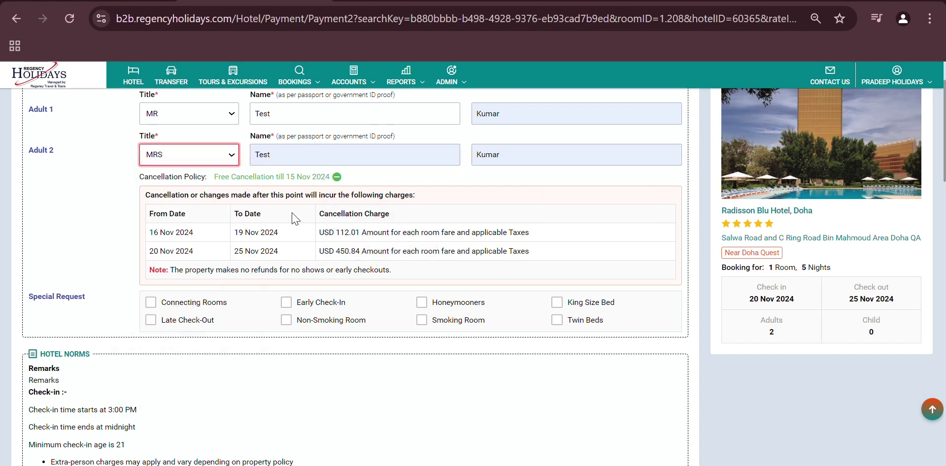
Look through the hotel norms and proceed to checkout with the prefilled contact details.
scroll(378, 226, down, 3)
scroll(598, 351, down, 12)
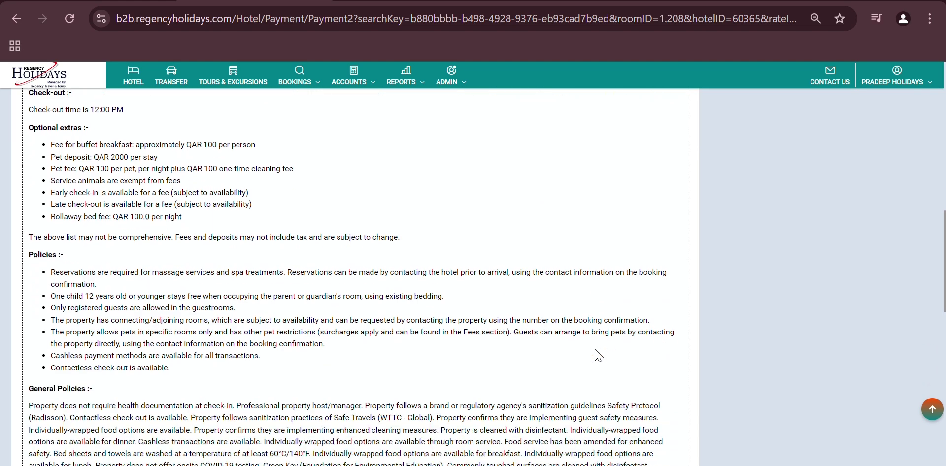
scroll(599, 354, down, 10)
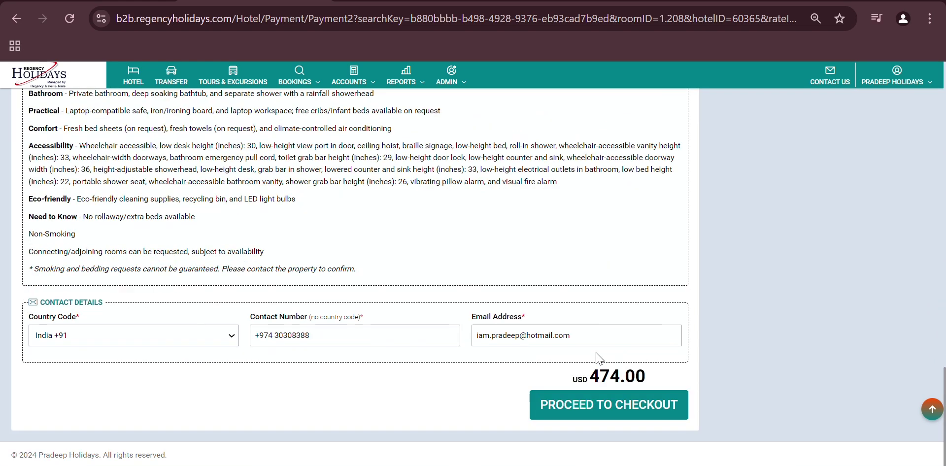
click(615, 402)
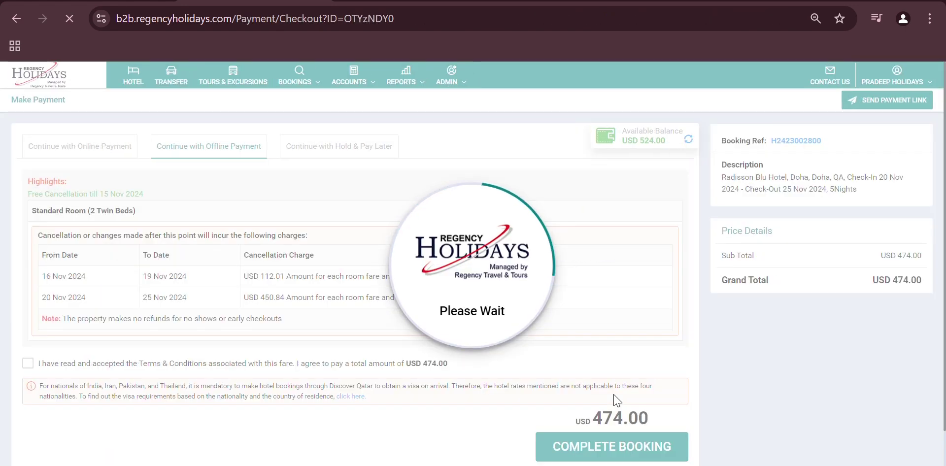
Check the online and offline payment options, and place the booking with Hold & Pay Later, accepting the terms and conditions.
click(99, 161)
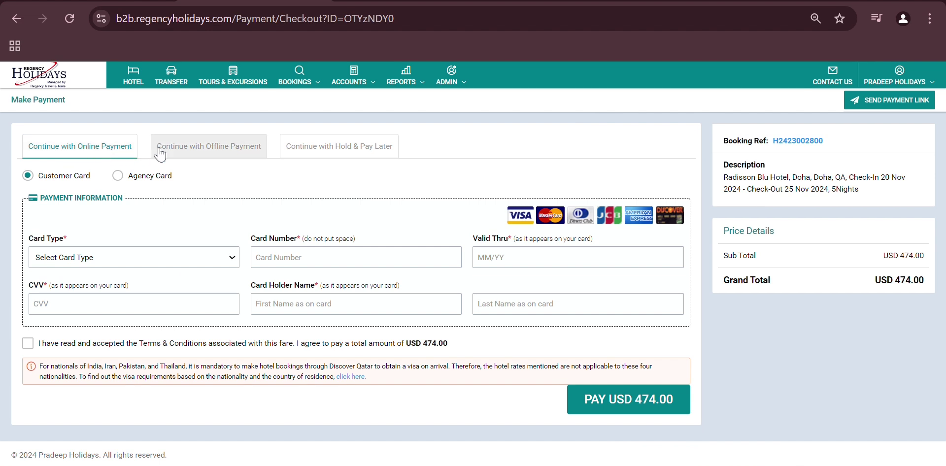
click(189, 158)
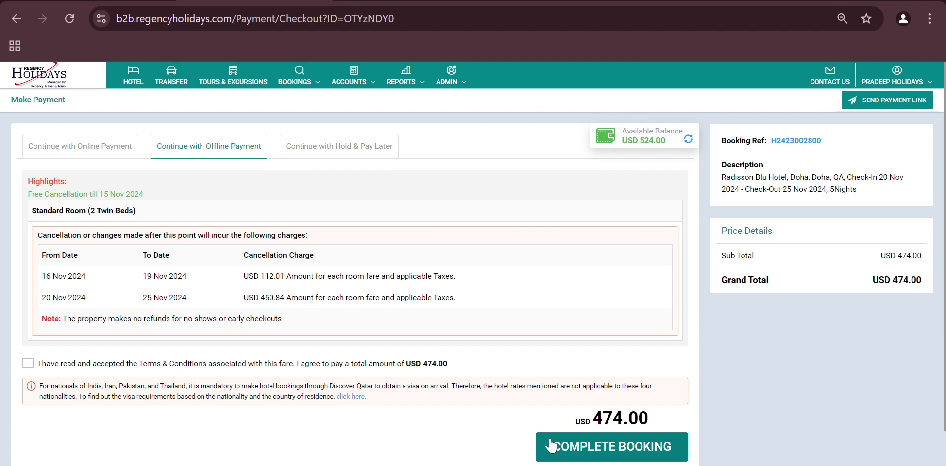
click(338, 158)
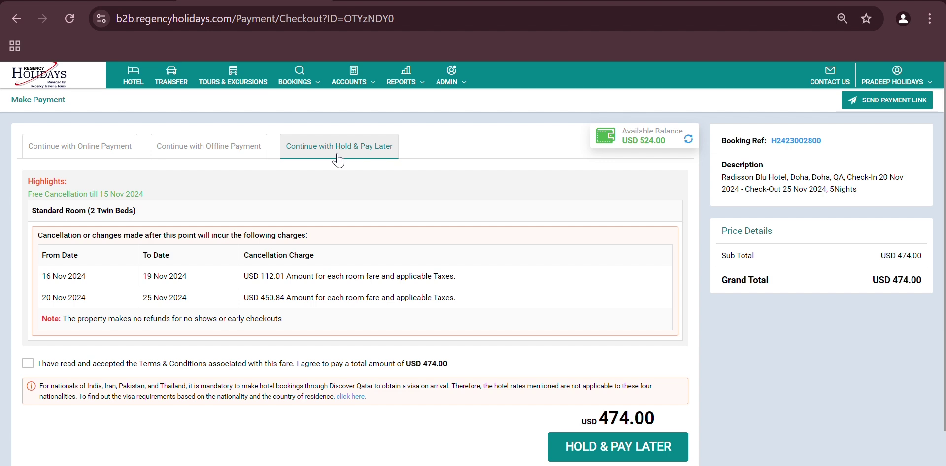
scroll(526, 220, down, 2)
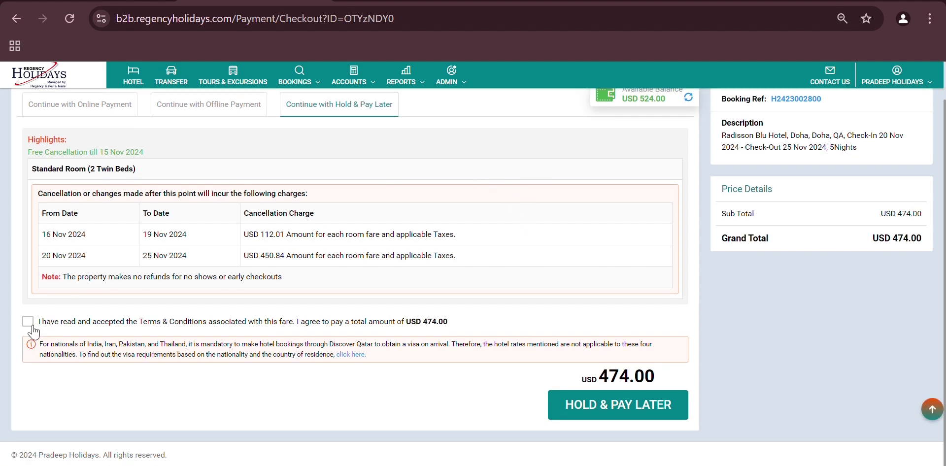
click(601, 409)
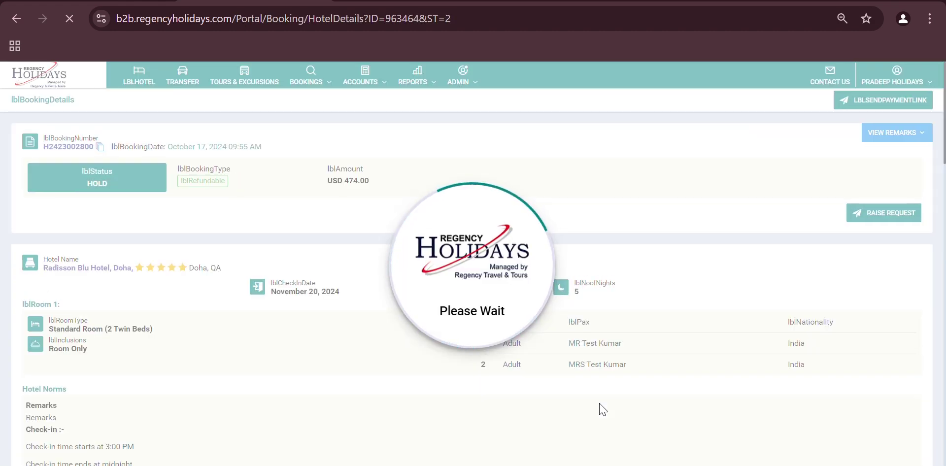